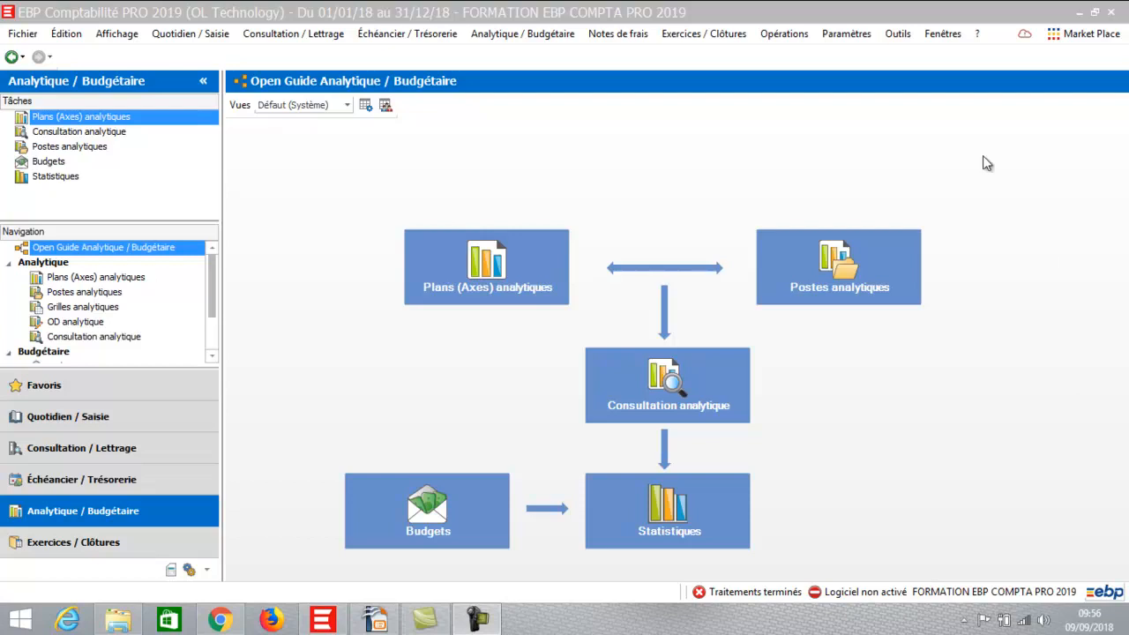
click(897, 35)
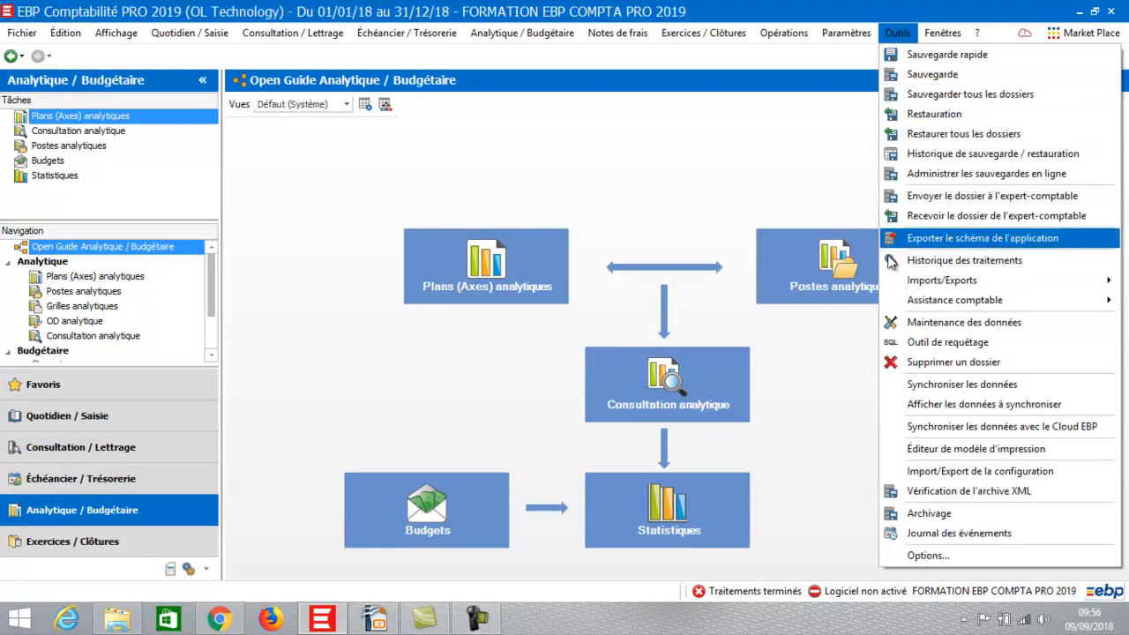
mouse_move(905, 311)
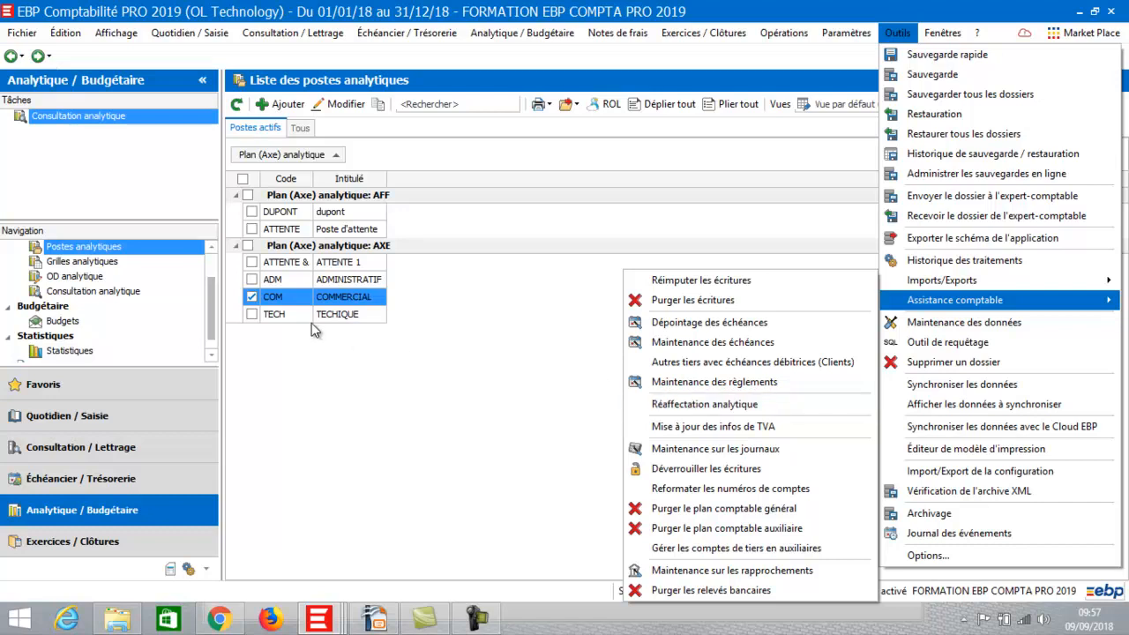
key(Escape)
key(Escape)
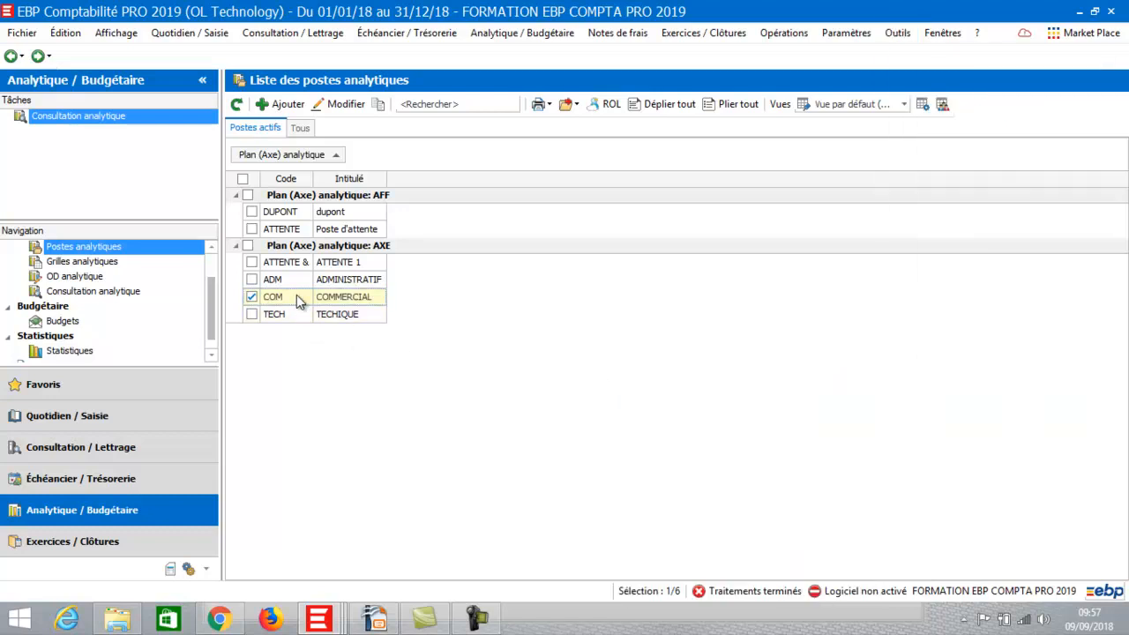
- Open the COM (COMMERCIAL) analytical post of plan AXE and display its analytical consultation
double_click(298, 300)
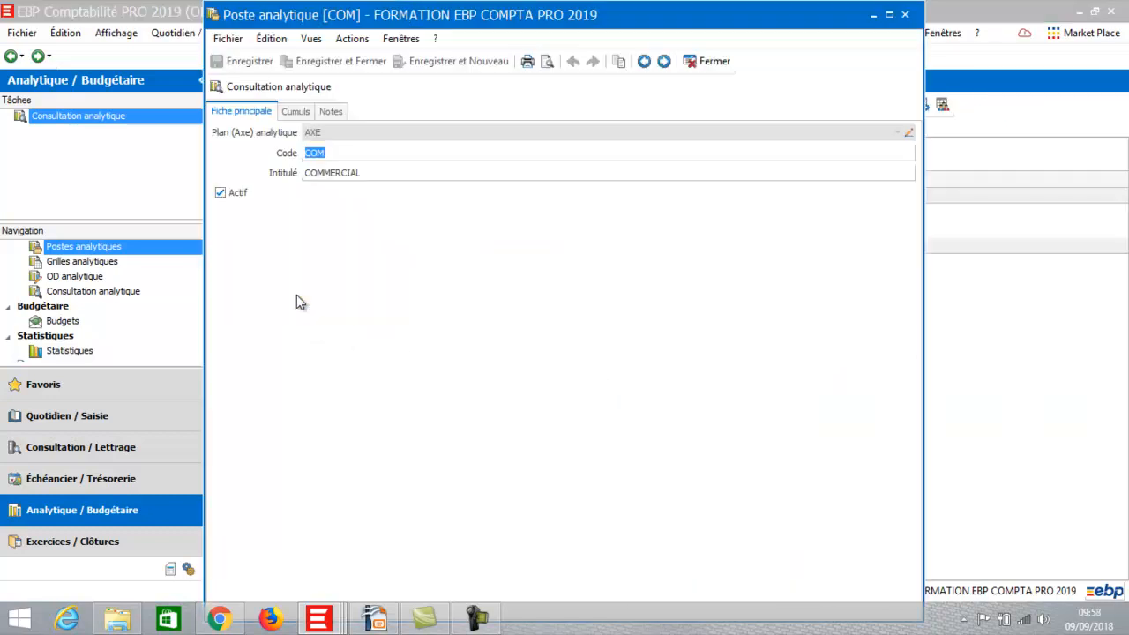
click(278, 90)
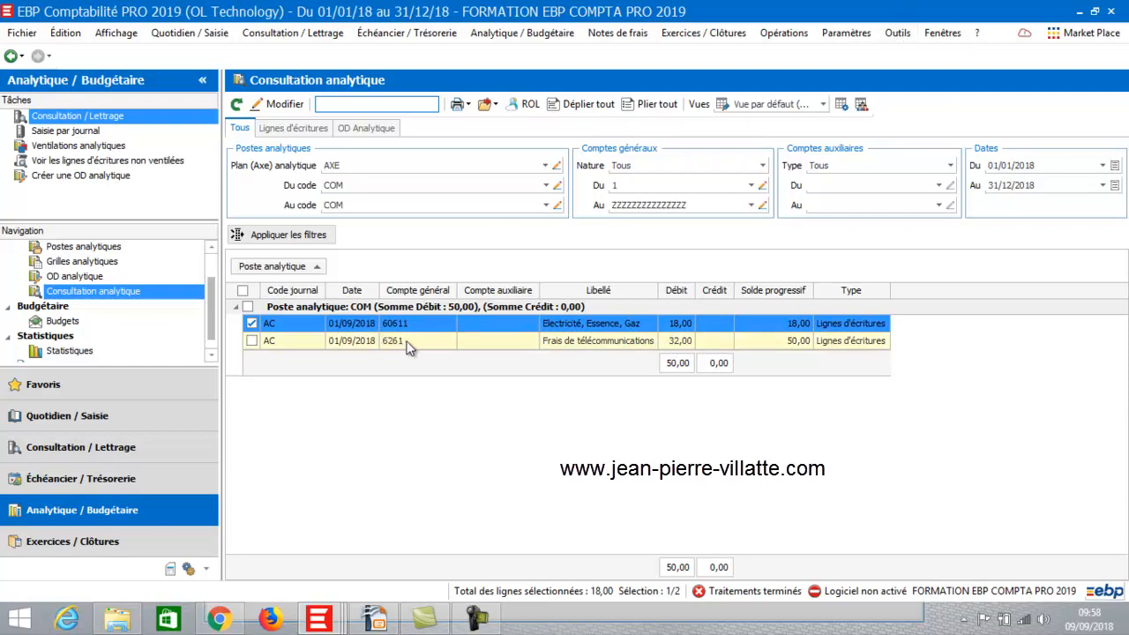
- Launch the Réaffectation analytique assistant from the accounting assistance tools and proceed to its parameters
click(896, 36)
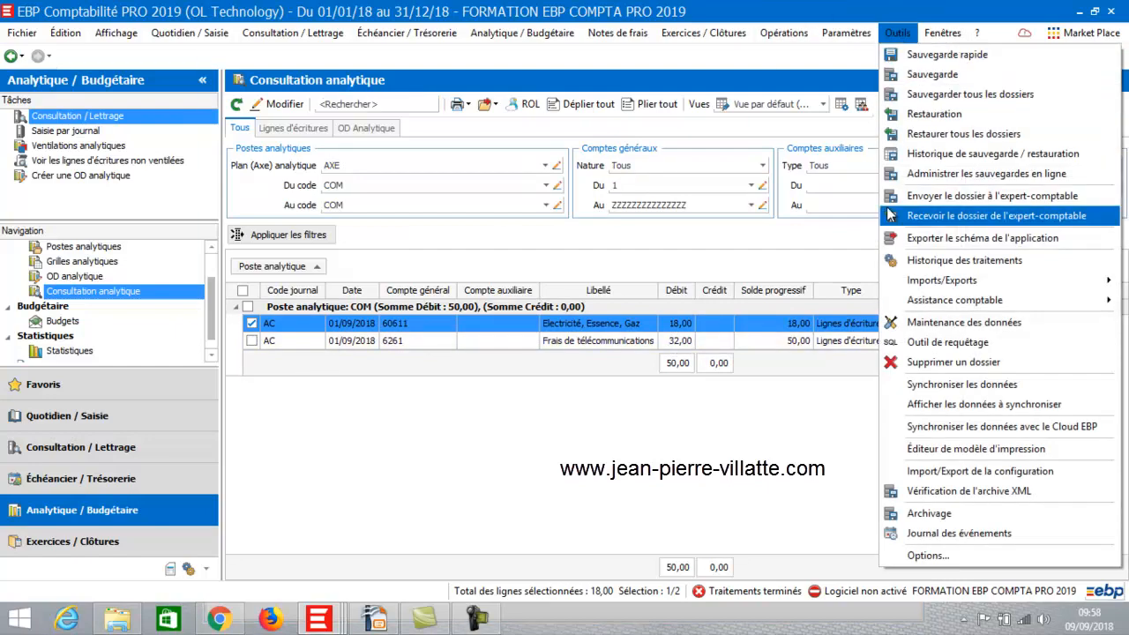
mouse_move(891, 300)
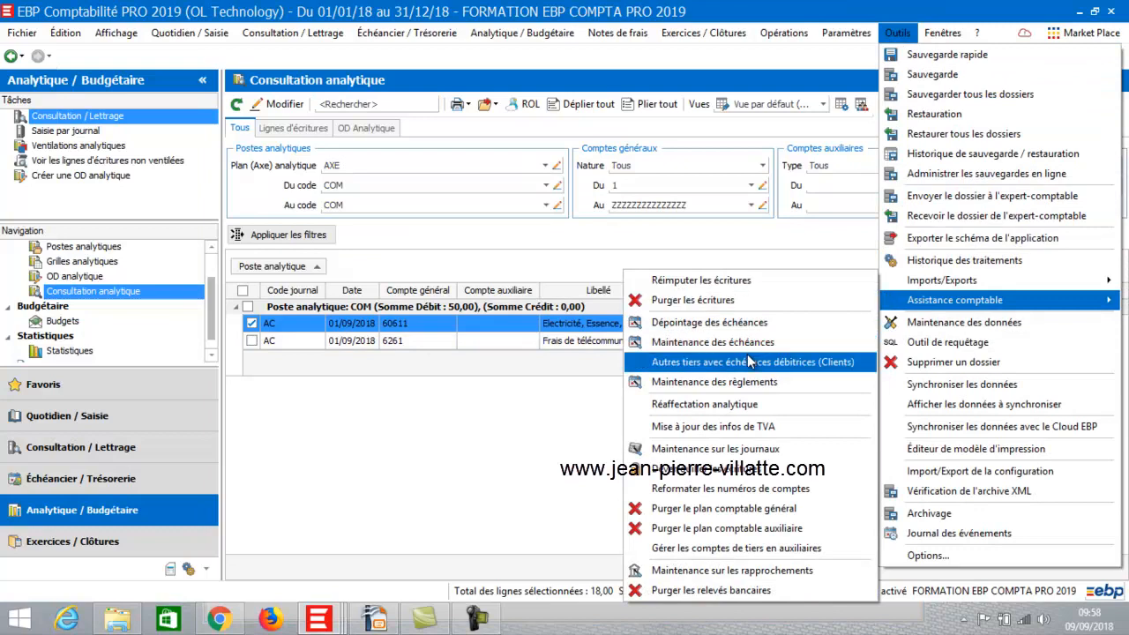
click(721, 410)
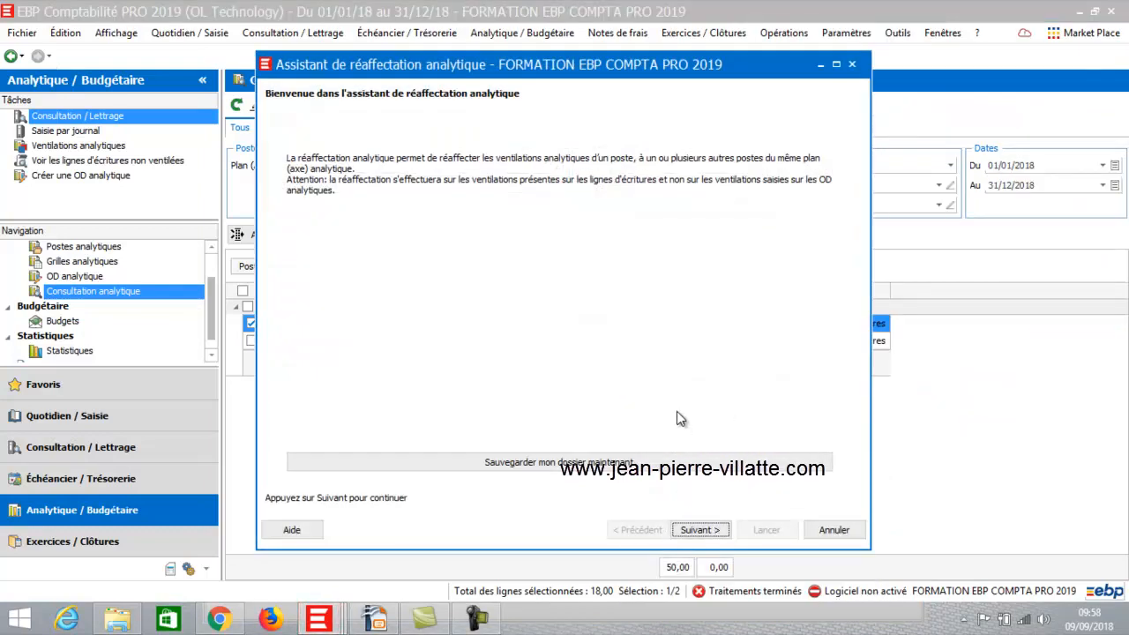
click(702, 529)
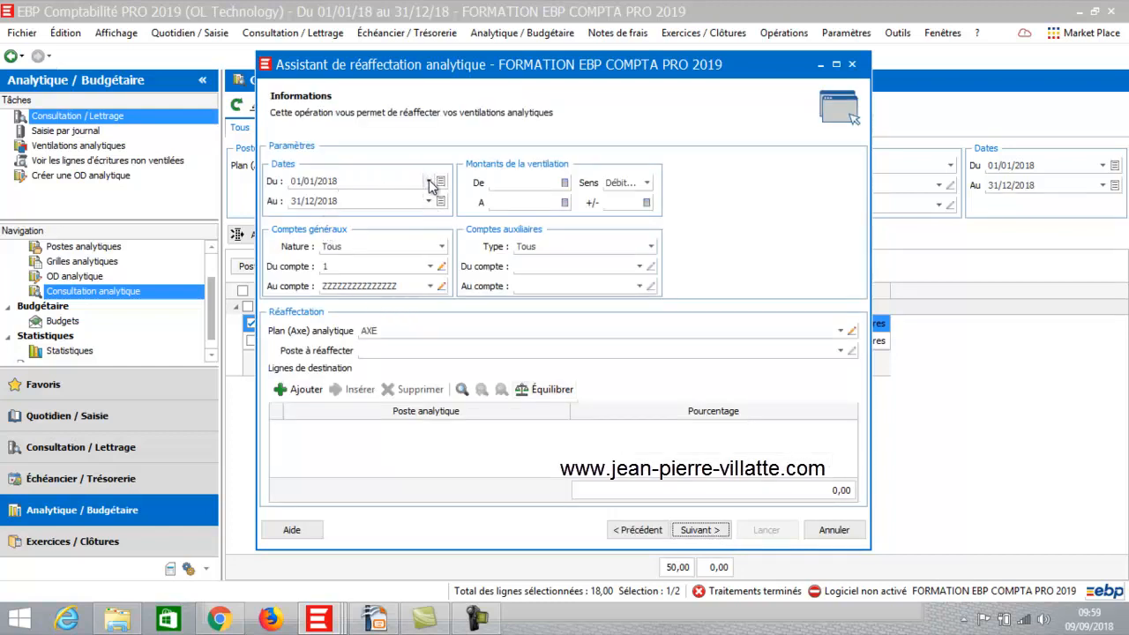
- Limit the reassignment to dates from 01/09/2018 to 30/09/2018 and set the starting general account to 6261
click(430, 183)
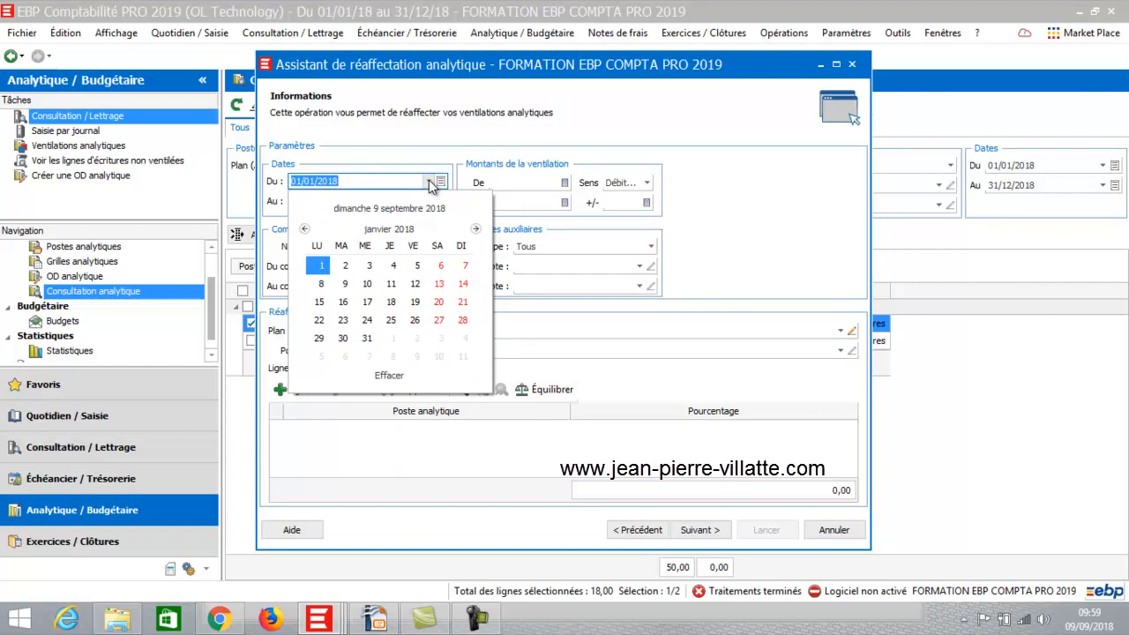
click(413, 209)
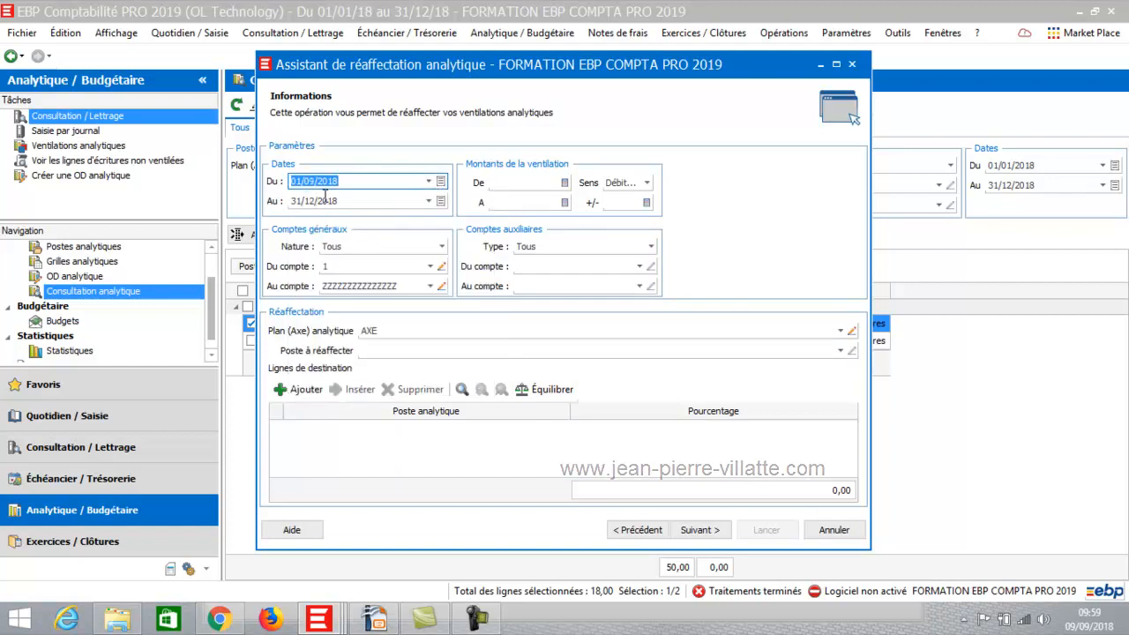
click(429, 201)
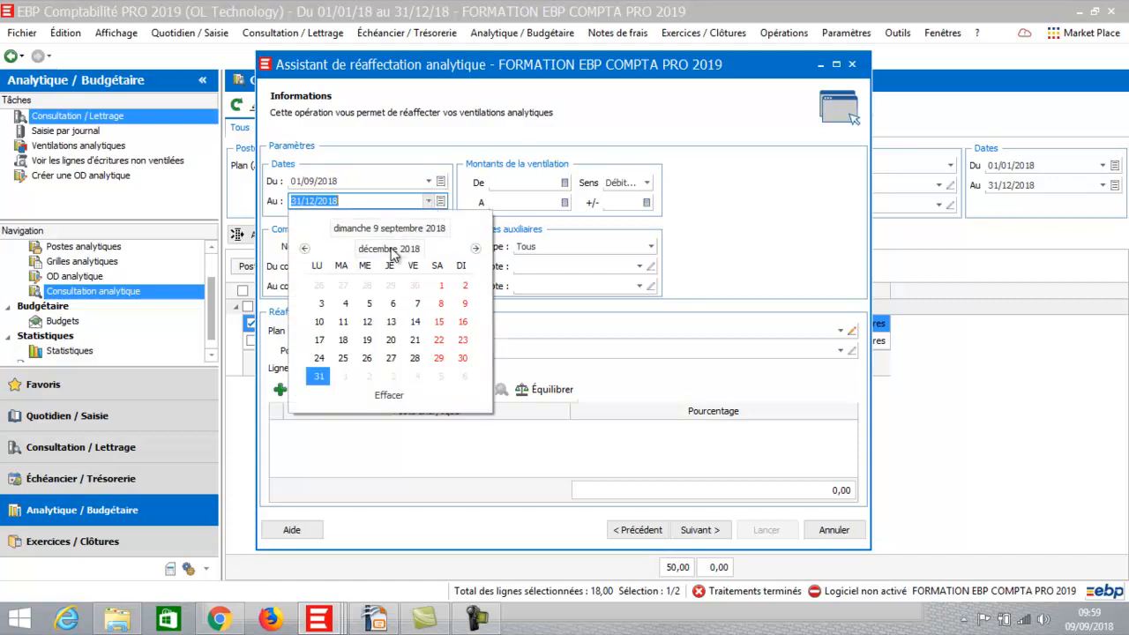
click(365, 300)
click(358, 265)
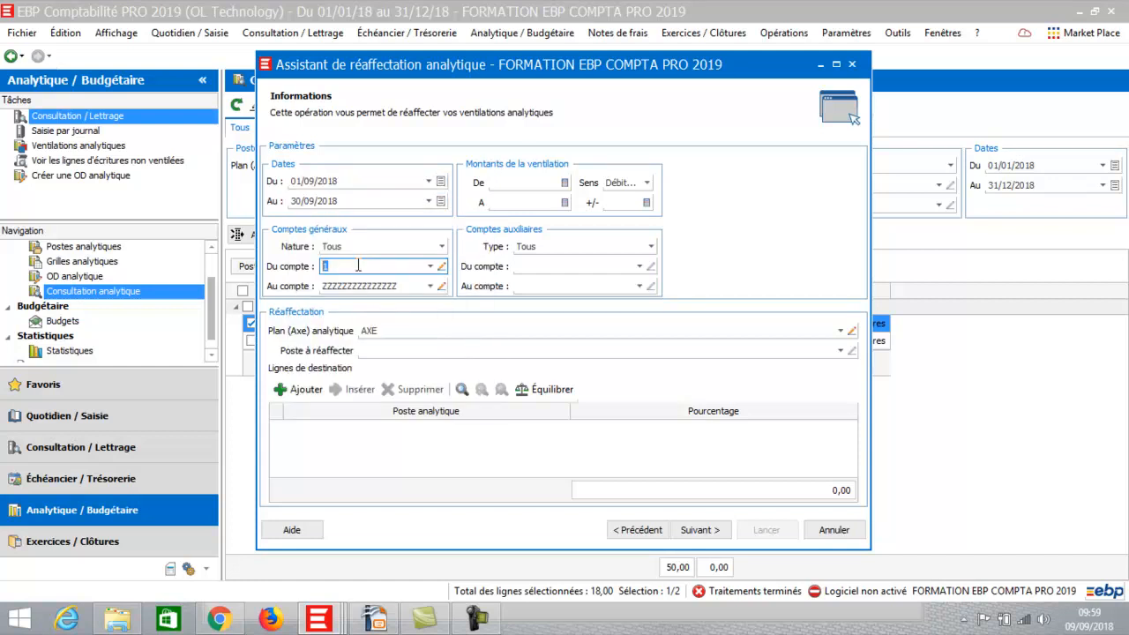
click(430, 267)
text(6261)
- Choose COM as the analytical post to reassign within plan AXE
click(363, 350)
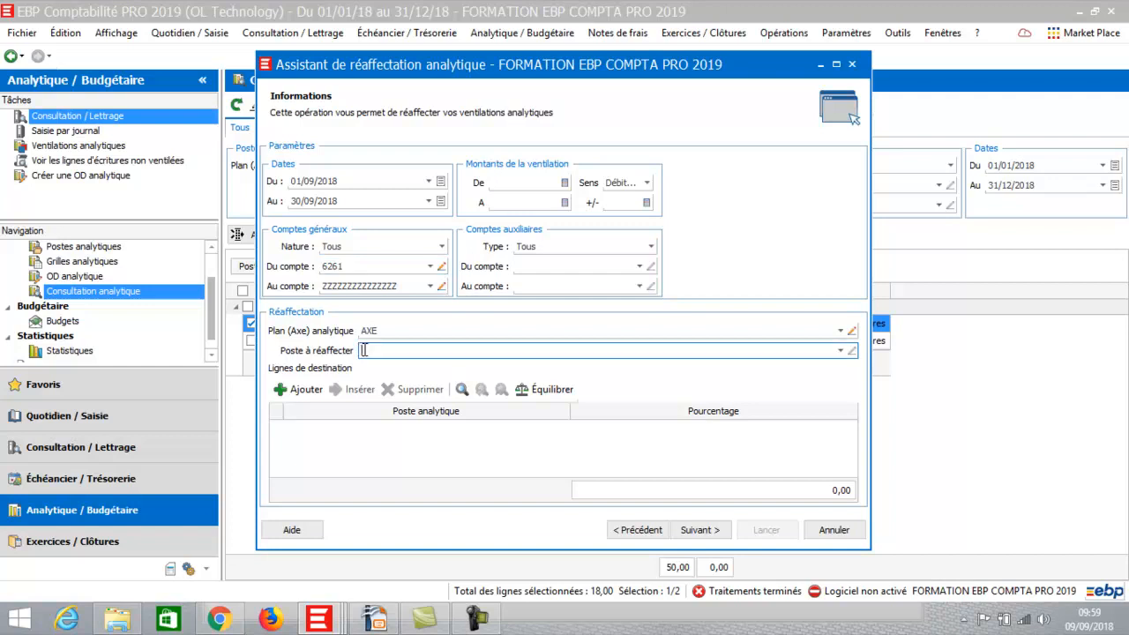
click(843, 352)
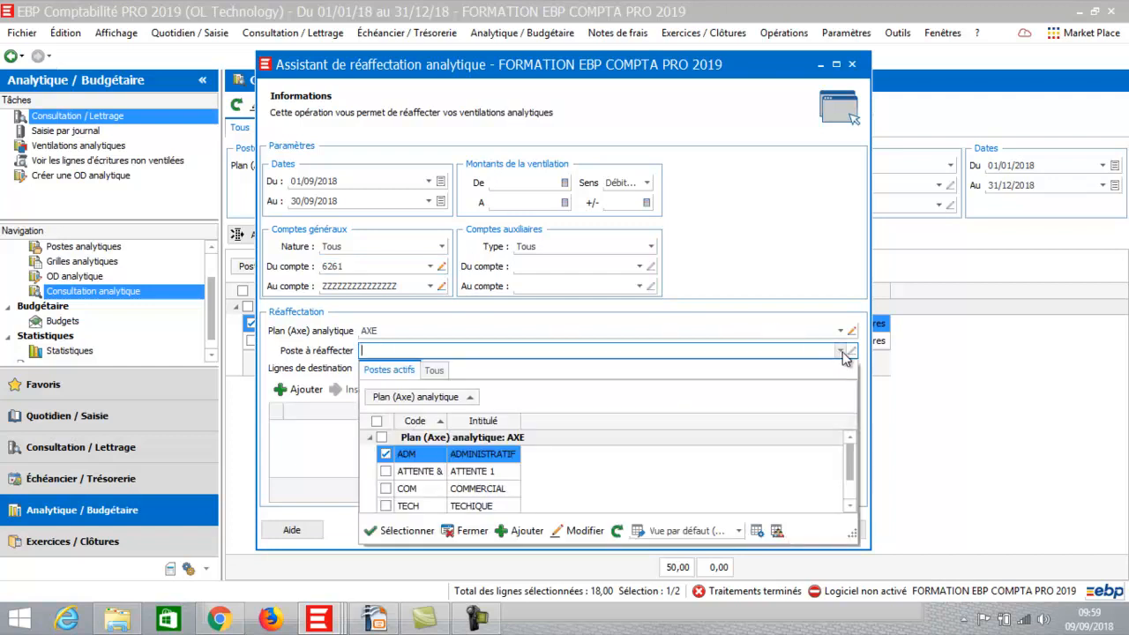
double_click(439, 490)
- Add a destination line for analytical post ADM with a percentage of 50
click(305, 391)
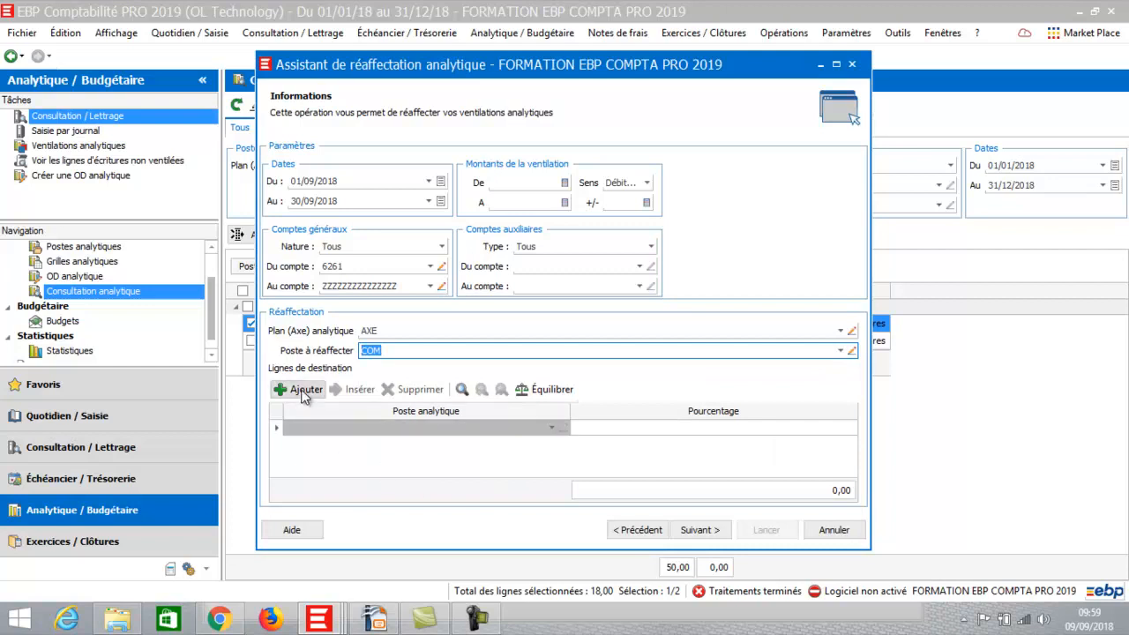
click(551, 428)
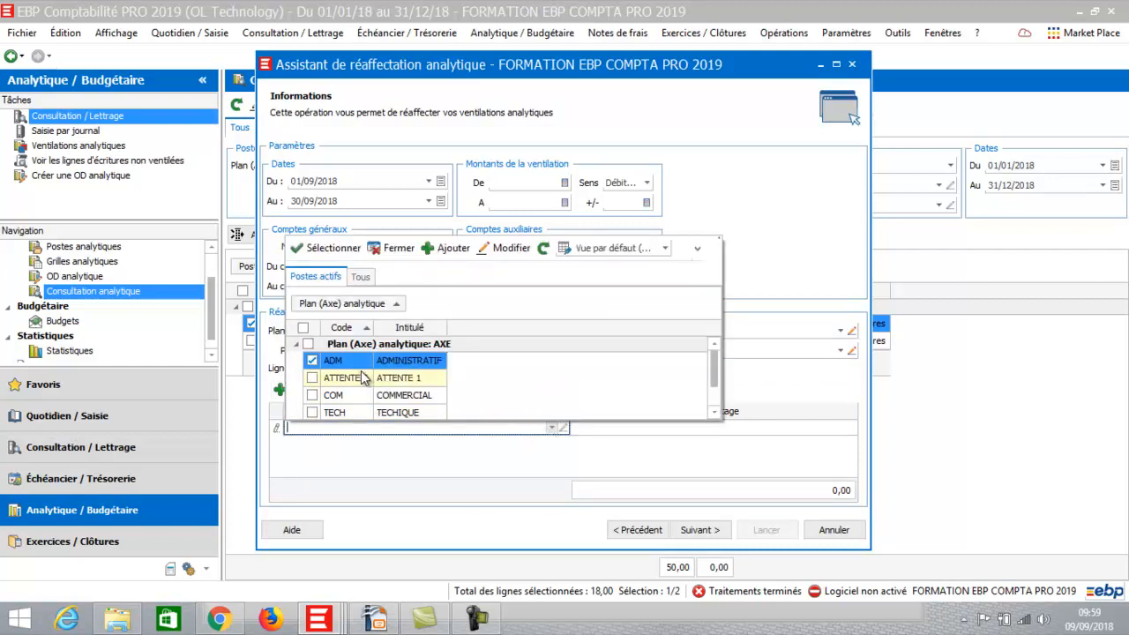
click(360, 363)
key(Return)
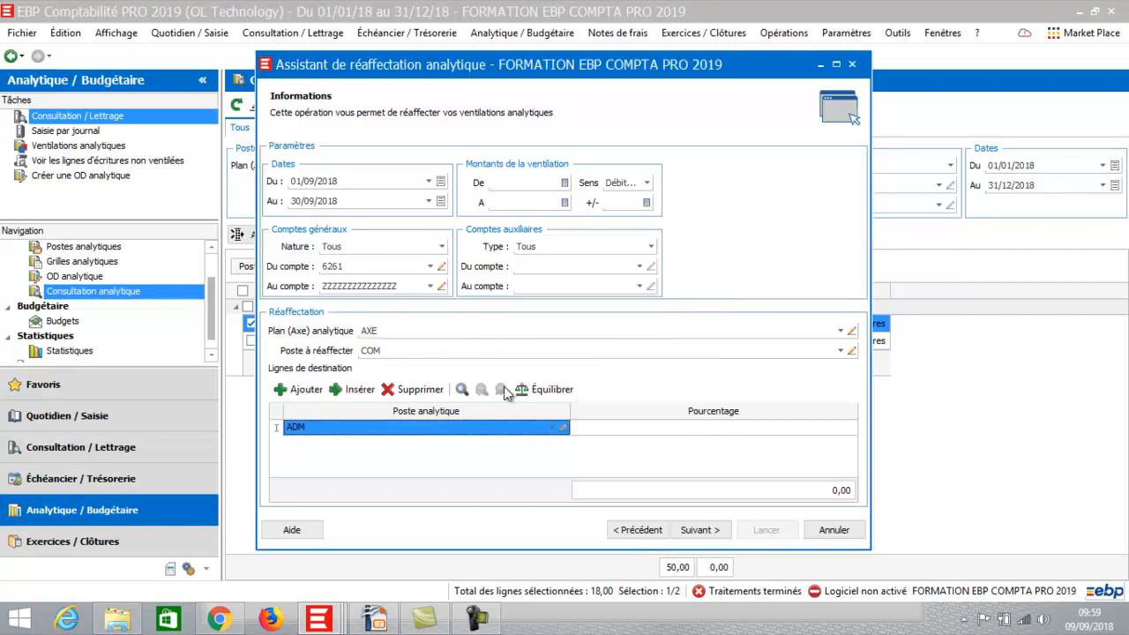
click(829, 428)
text(50)
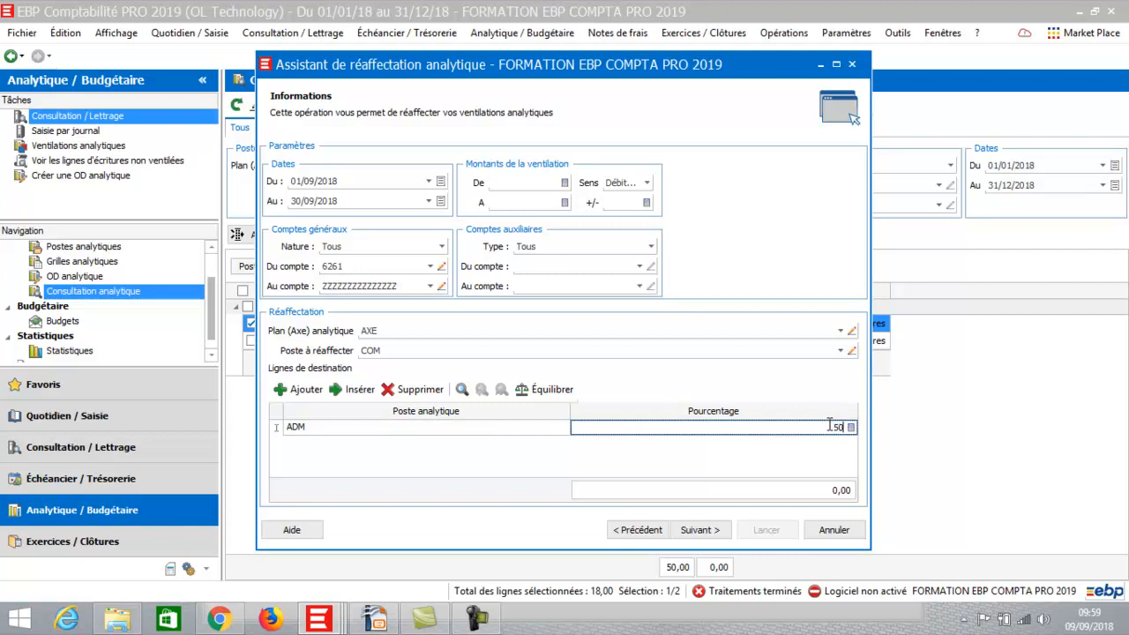
key(Return)
- Add a second destination line for analytical post TECH with a percentage of 50
click(316, 443)
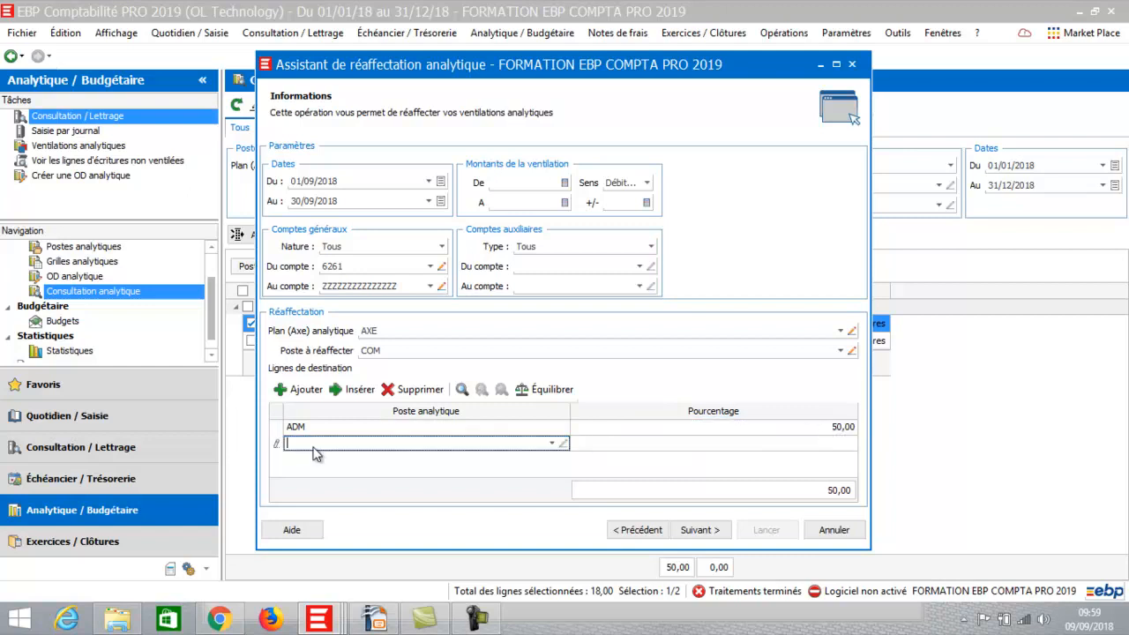
text(TECG)
key(BackSpace)
text(H)
key(Return)
key(Return)
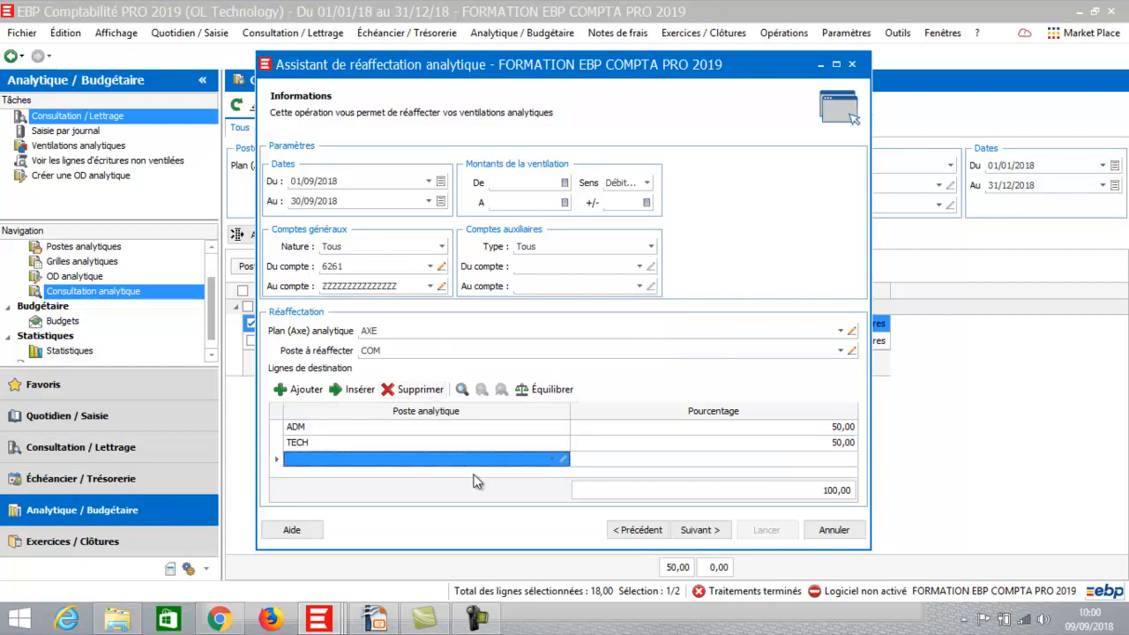
- Run the analytical reassignment of post COM and close the assistant
click(697, 530)
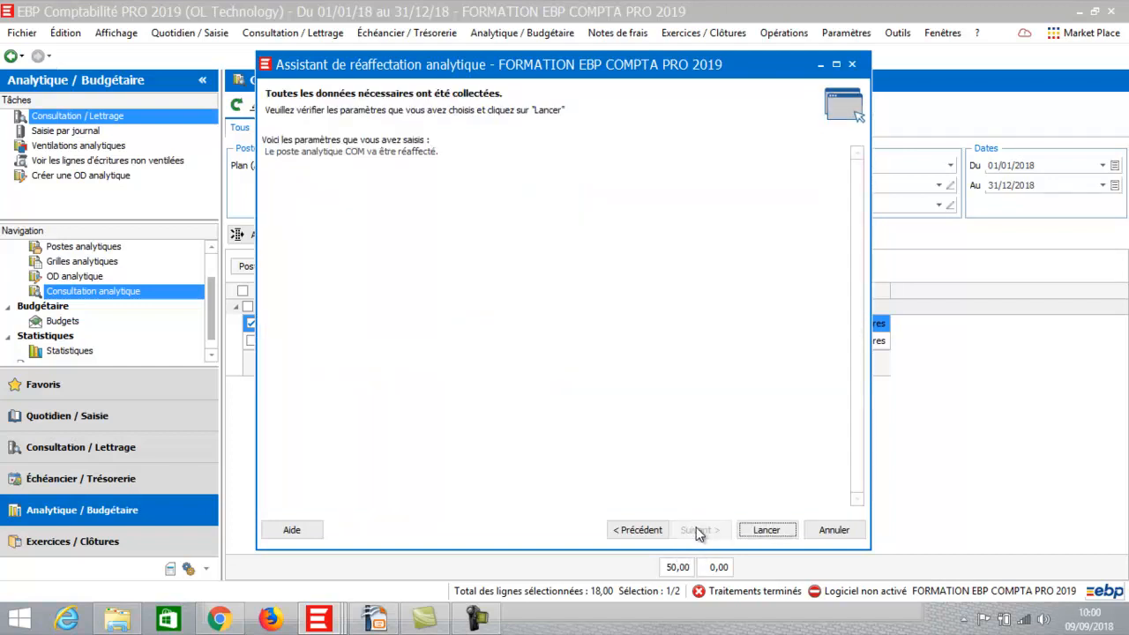
click(767, 530)
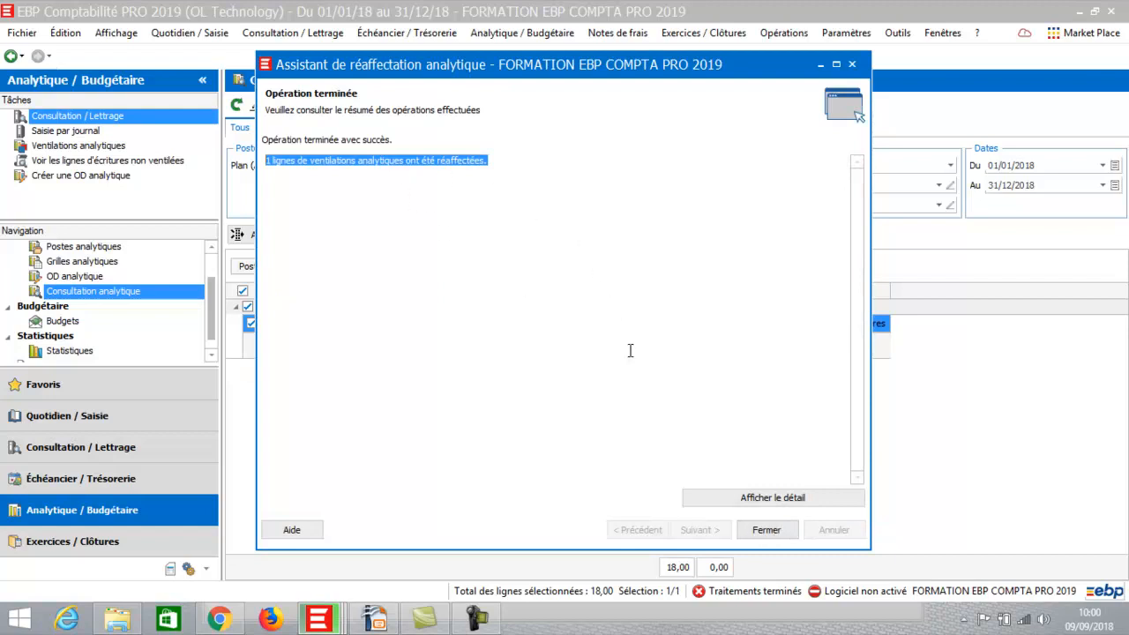
click(756, 530)
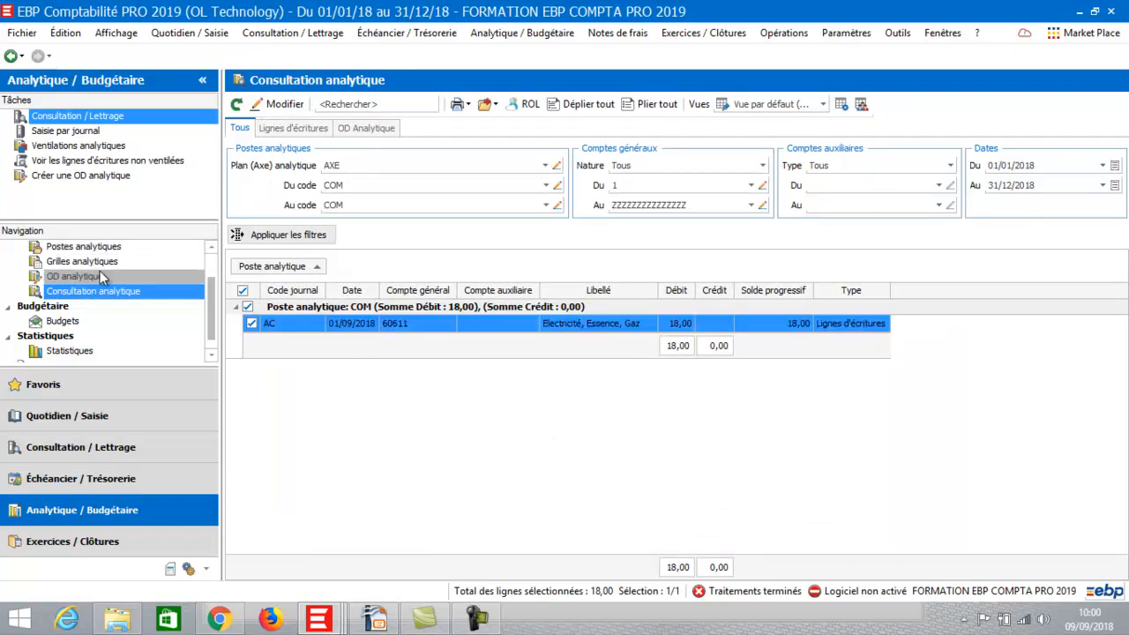
- Open the TECH post from the list of analytical posts and request its analytical consultation
click(88, 247)
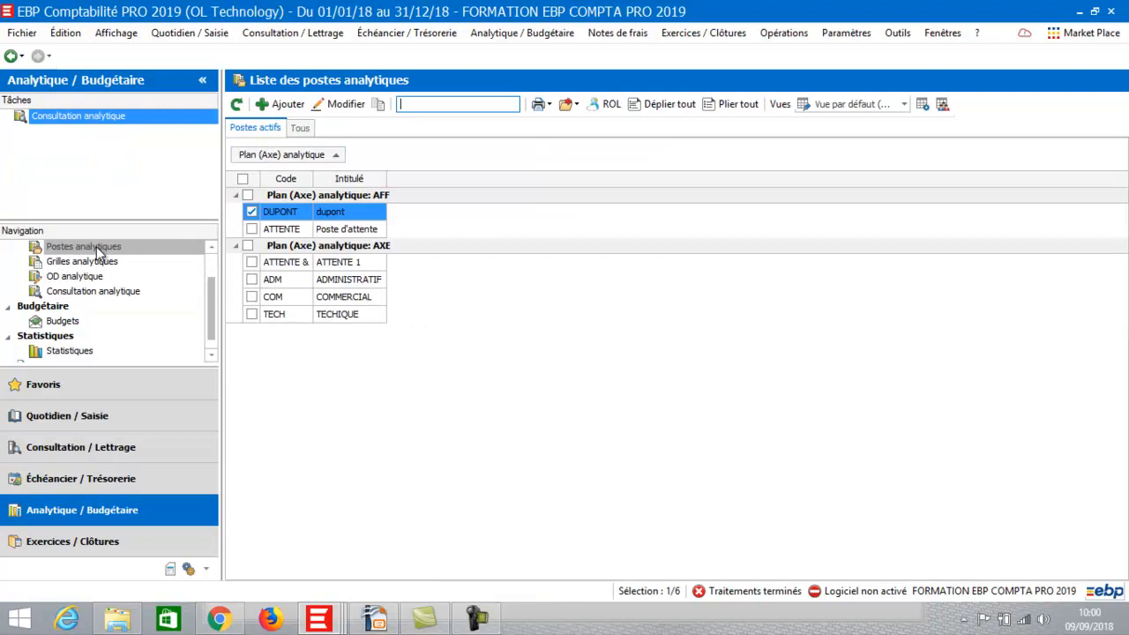
double_click(321, 314)
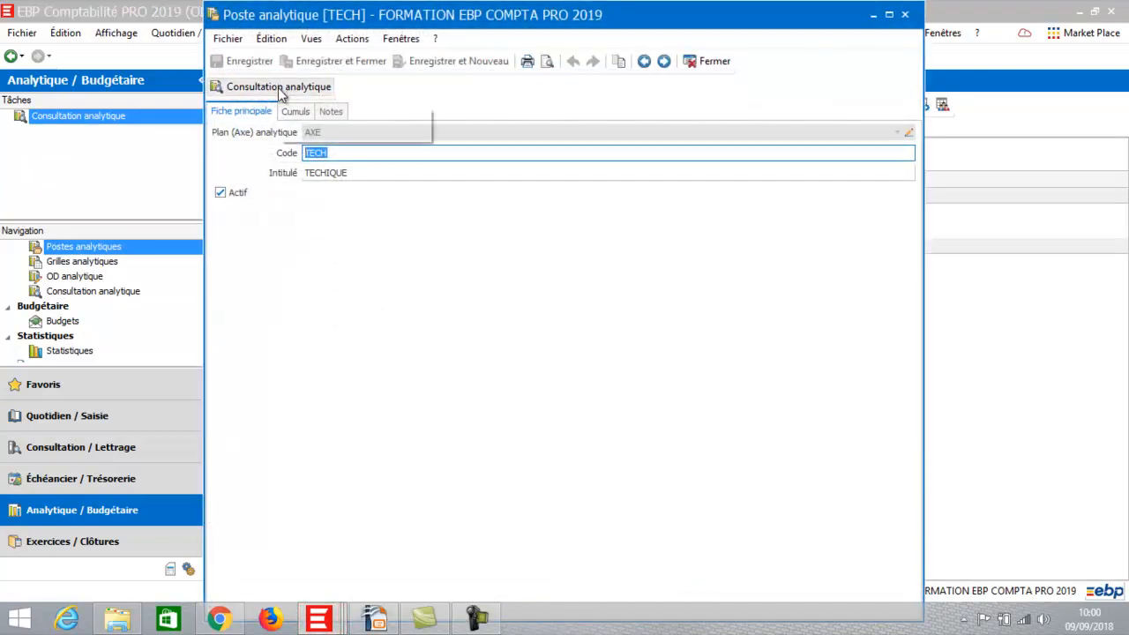
click(278, 87)
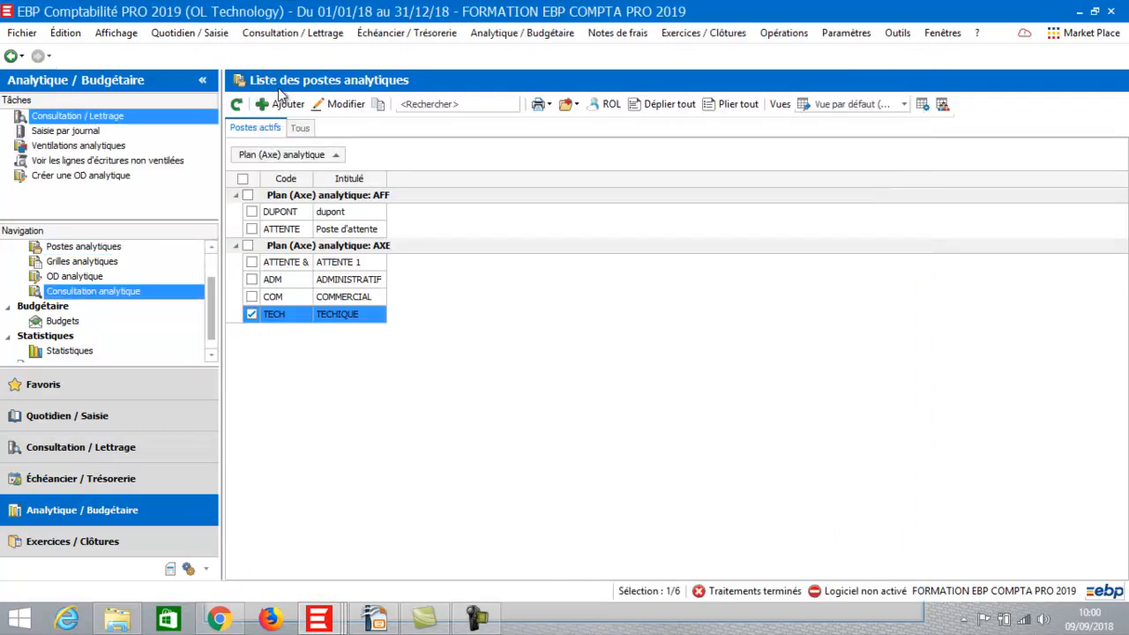